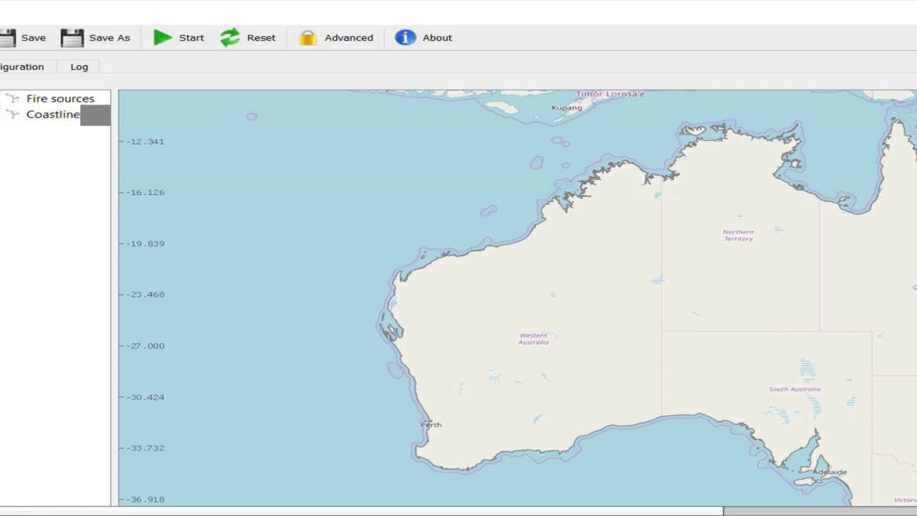
Open the Example 1 - Fire with mask project and run its fire simulation.
click(2, 37)
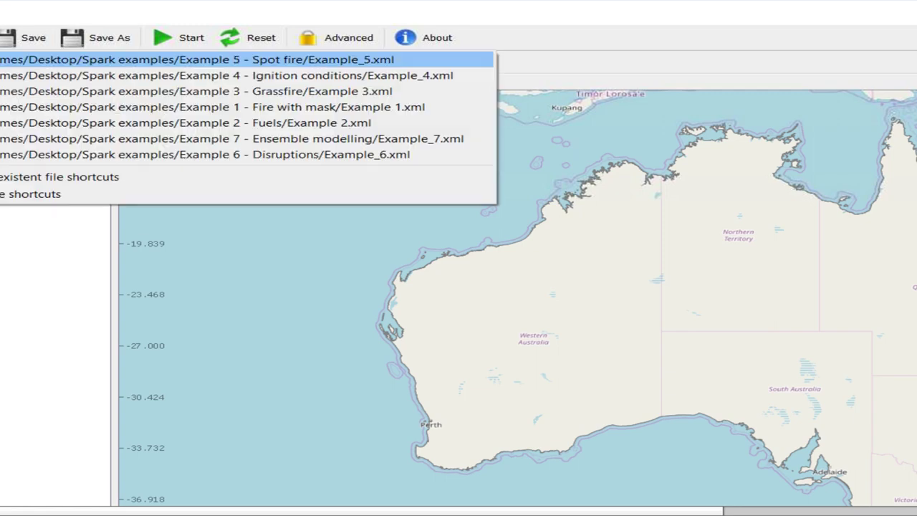
click(16, 113)
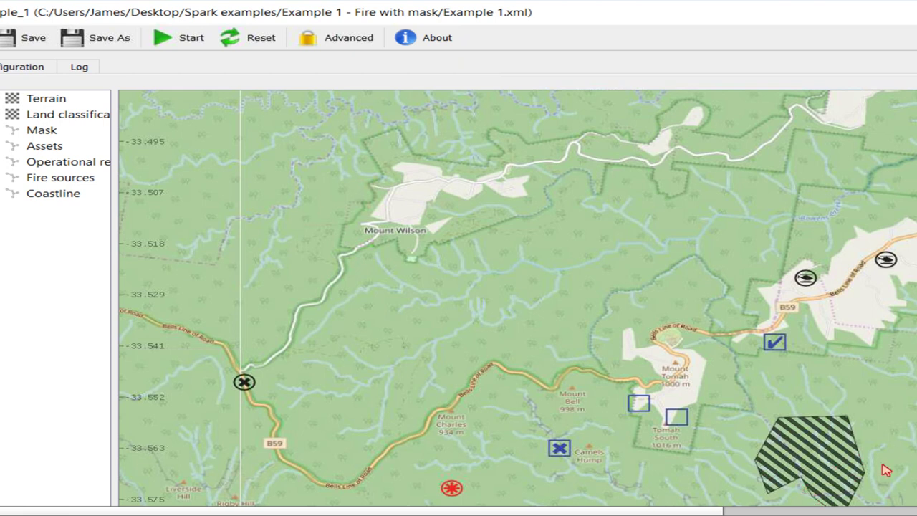
click(188, 39)
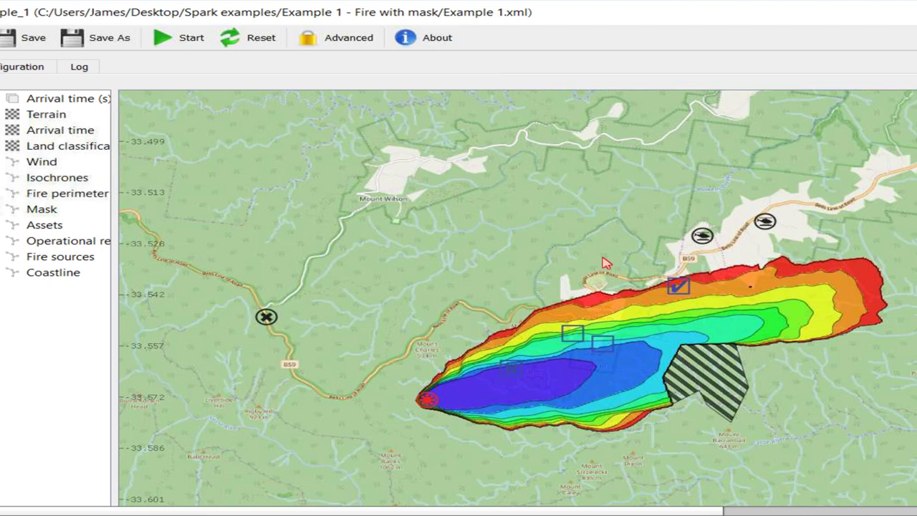
Widen the layer list and hide the Arrival time and Isochrones layers to inspect the fire perimeter.
scroll(646, 347, up, 1)
drag(353, 233, 398, 252)
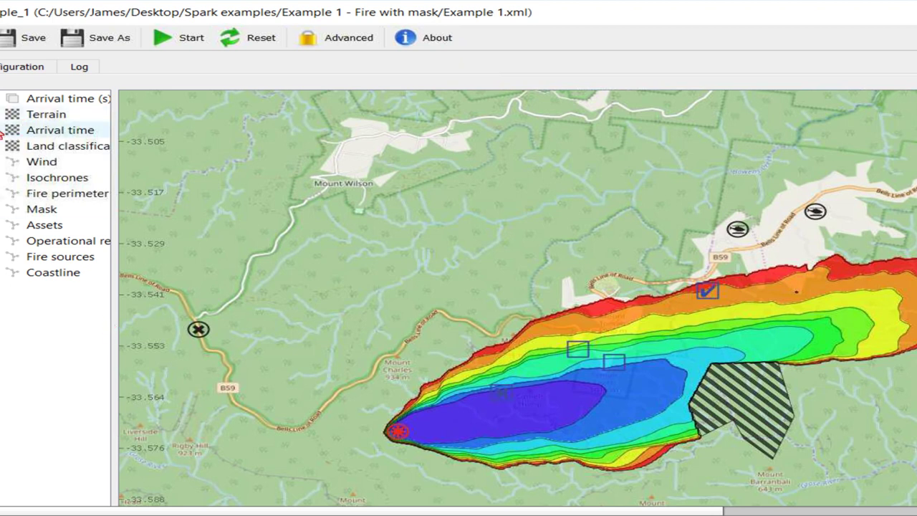
click(2, 133)
drag(118, 179, 184, 193)
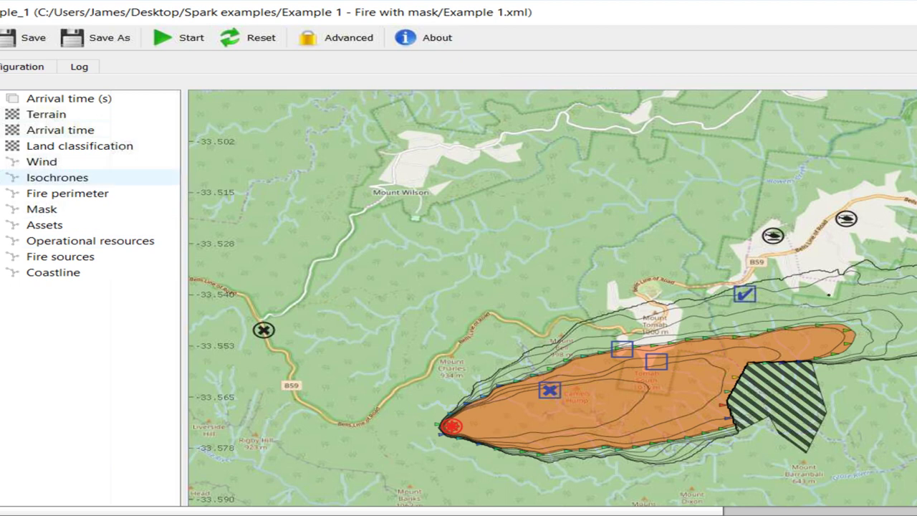
click(14, 177)
scroll(593, 384, up, 3)
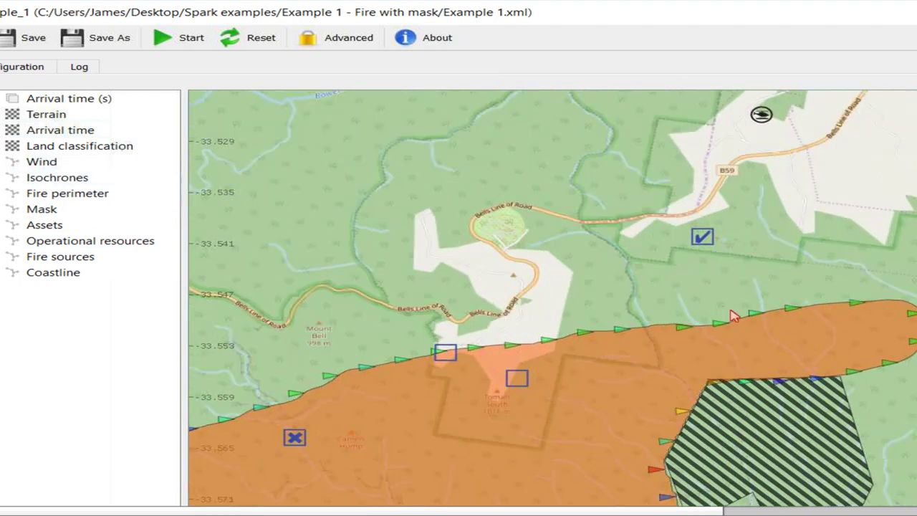
drag(560, 377, 730, 313)
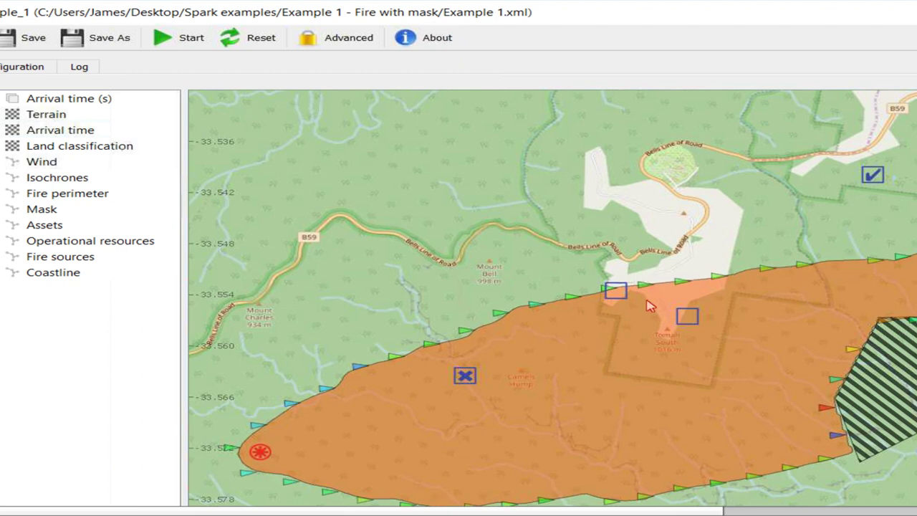
scroll(782, 346, down, 2)
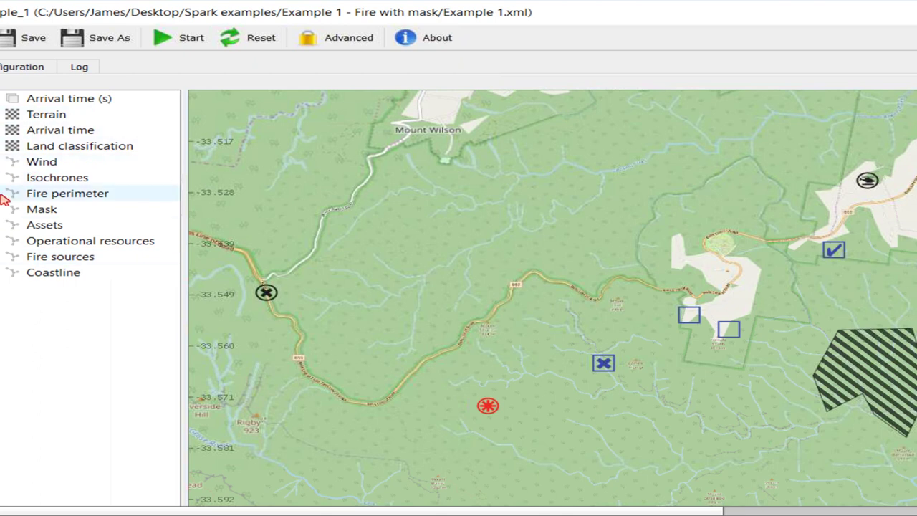
Show the simulation output layer on the map and switch its variable to Fire line intensity (kW/m).
click(13, 98)
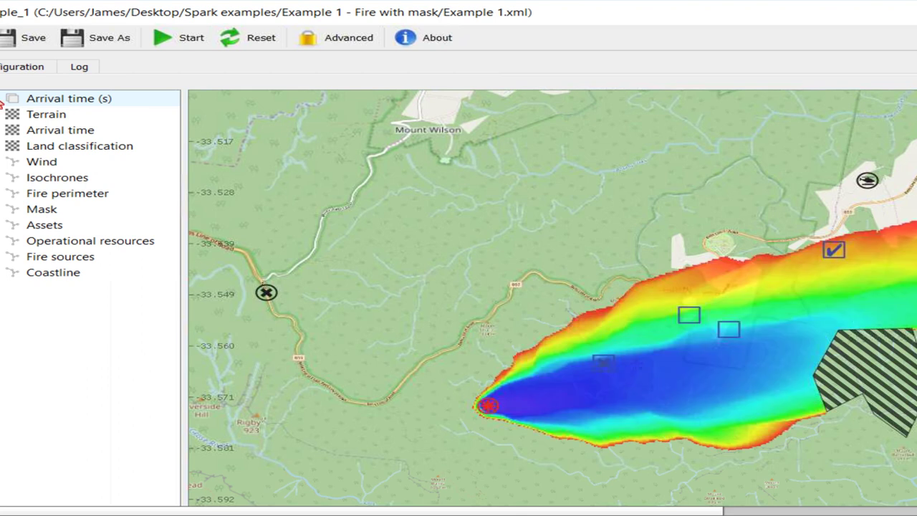
click(81, 104)
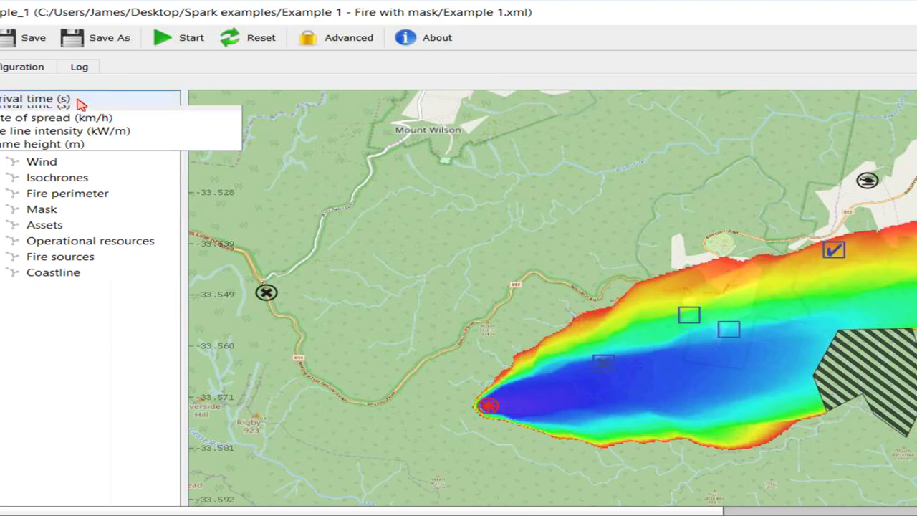
click(76, 139)
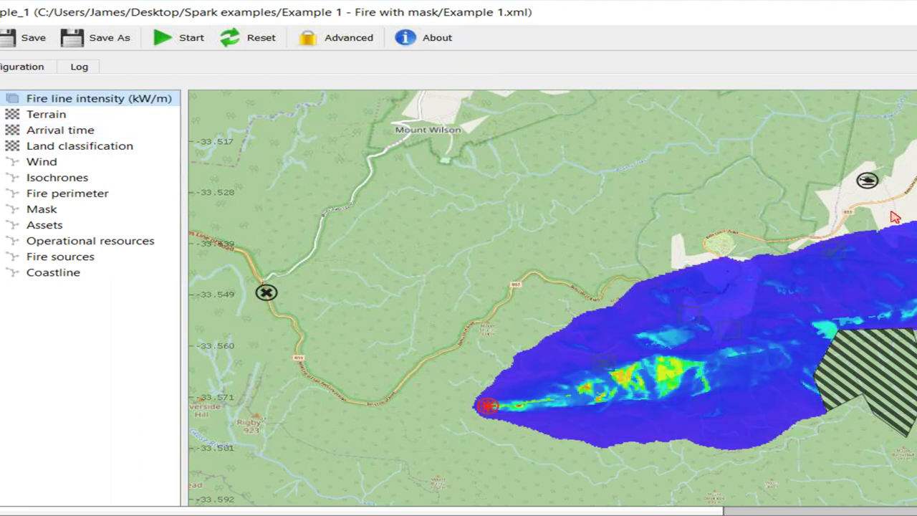
Set the fire line intensity output's upper range limit to 20000 and its opacity to 0.25.
scroll(872, 379, up, 1)
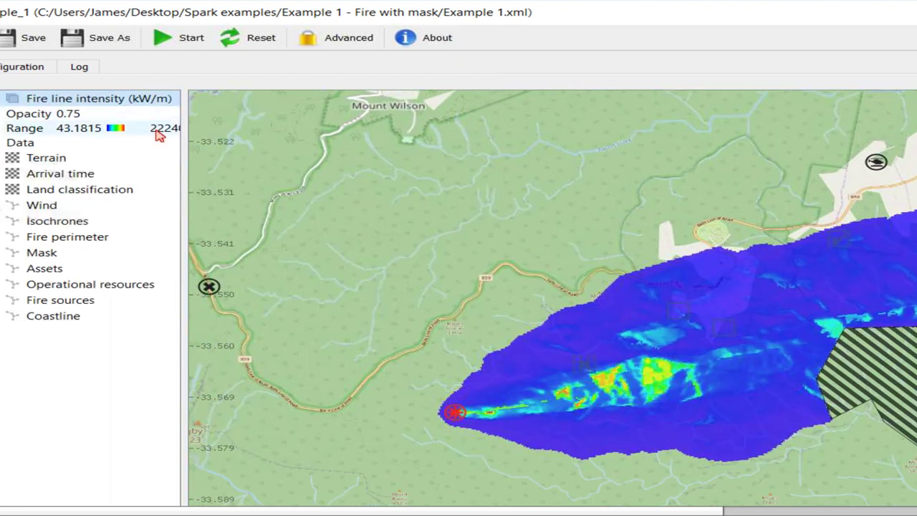
double_click(162, 135)
text(2000)
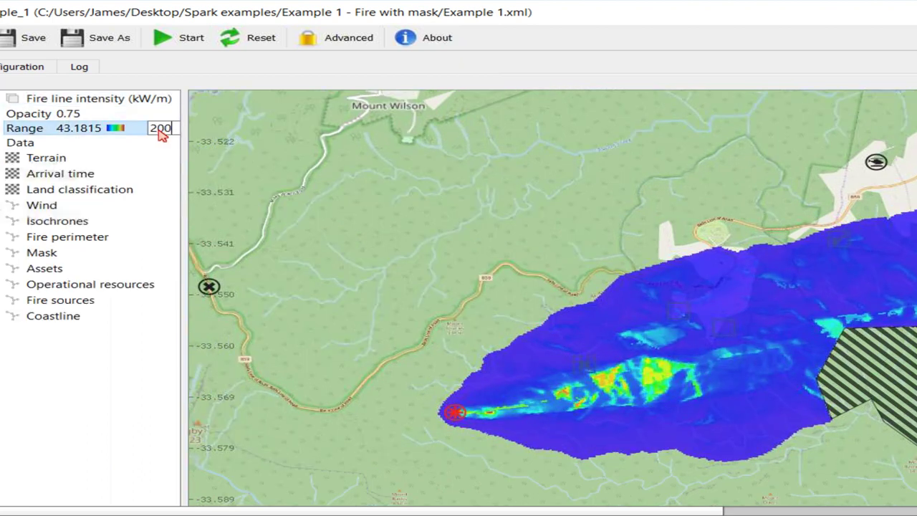
key(Return)
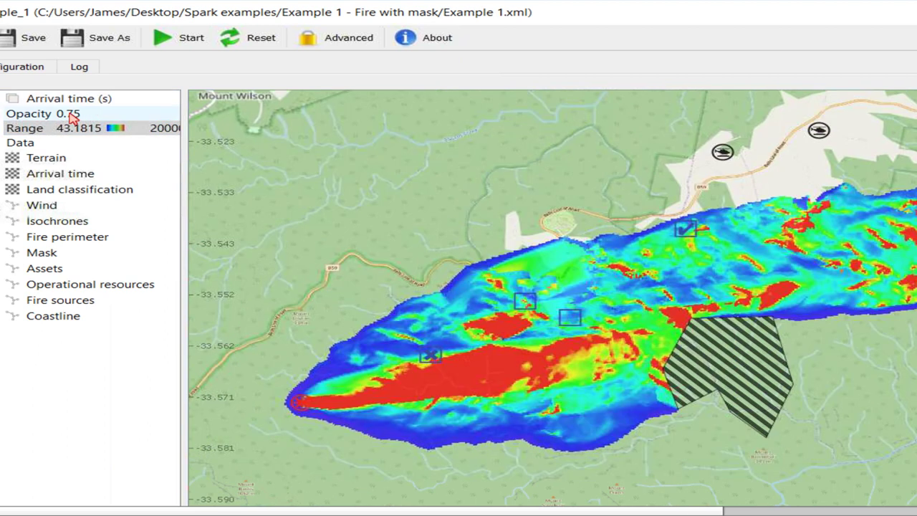
double_click(59, 114)
text(0.25)
key(Return)
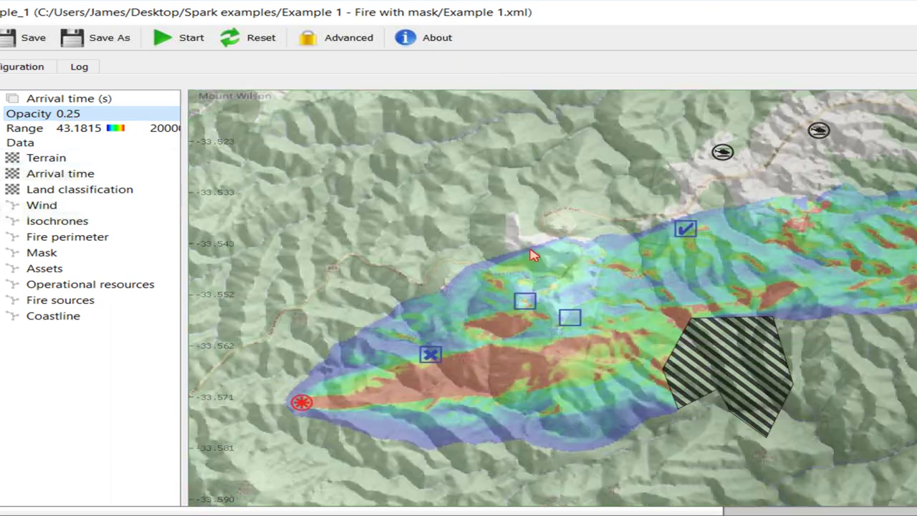
Measure a distance across the burned area and hide the Terrain layer.
scroll(675, 260, up, 3)
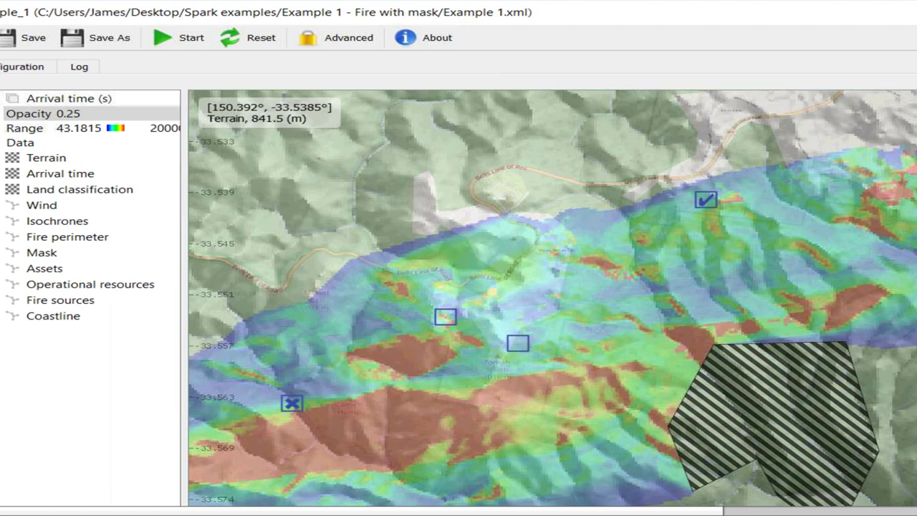
drag(634, 337, 422, 405)
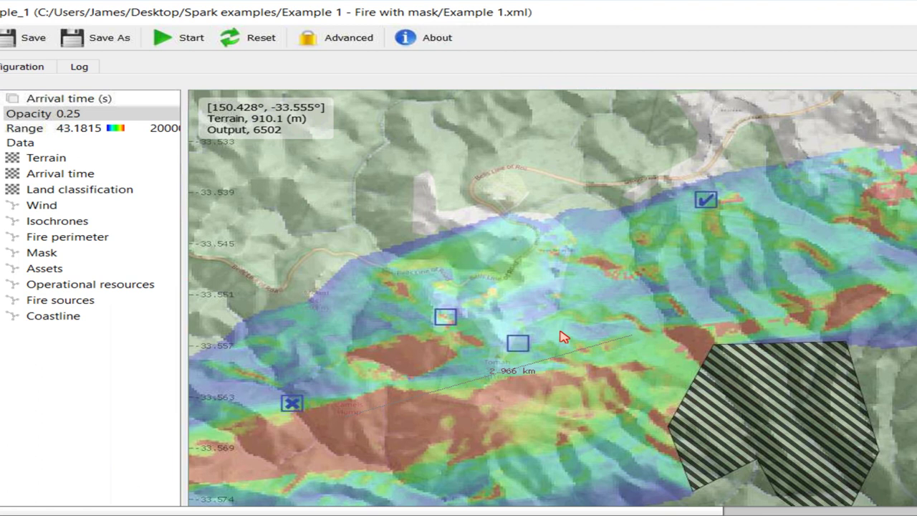
scroll(517, 317, down, 3)
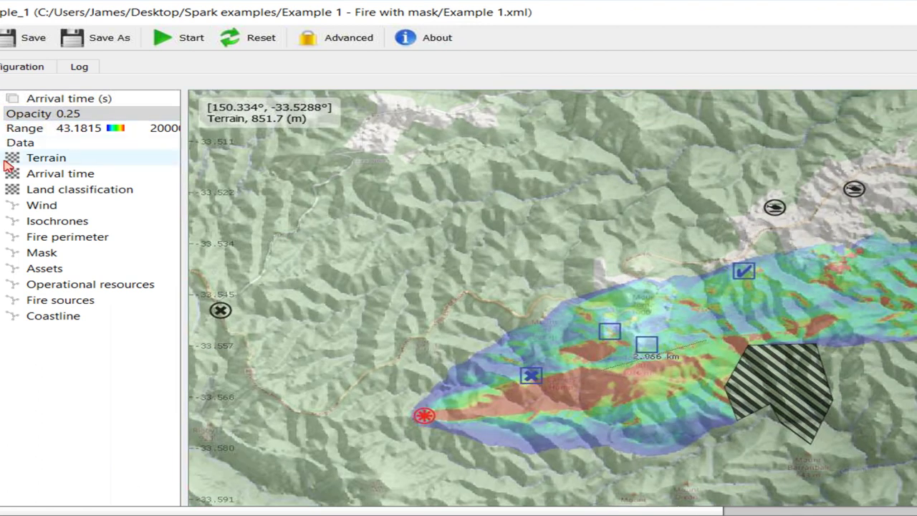
click(12, 158)
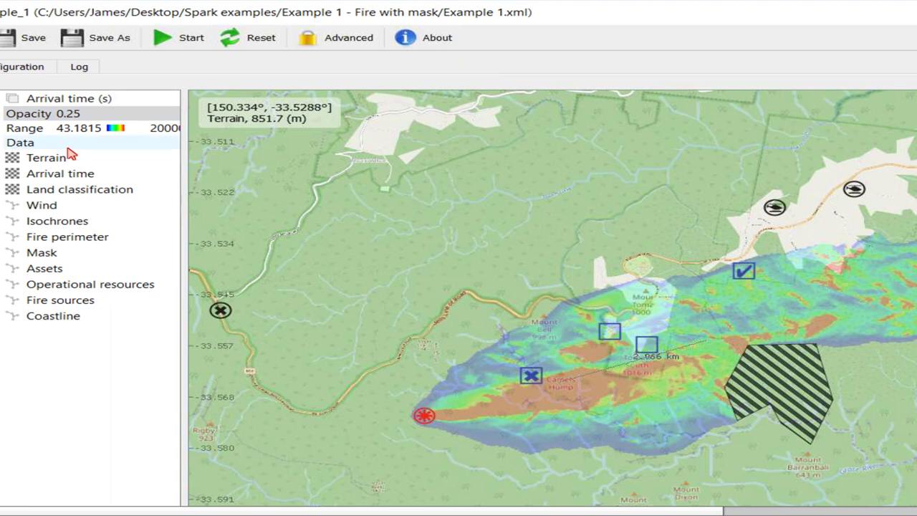
Add two point fire sources, one south and one northwest of the existing ignition, and rerun the simulation.
click(434, 477)
click(343, 347)
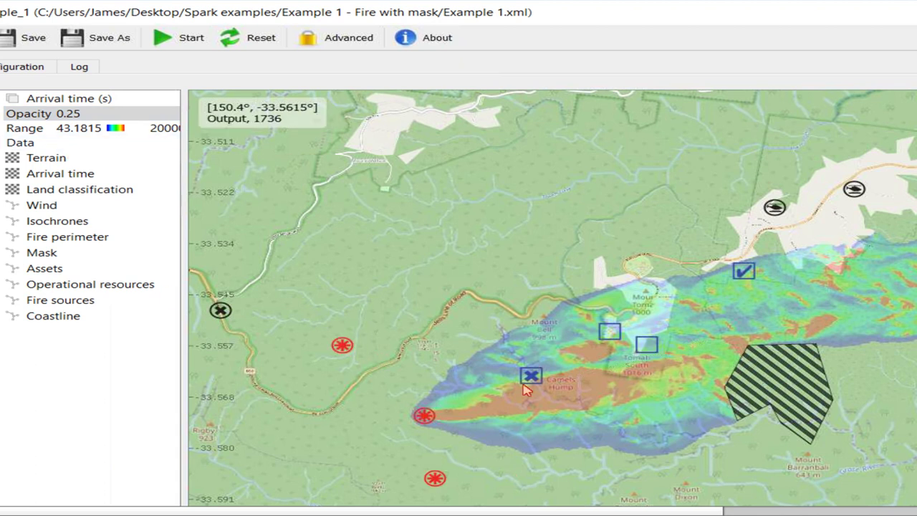
click(185, 45)
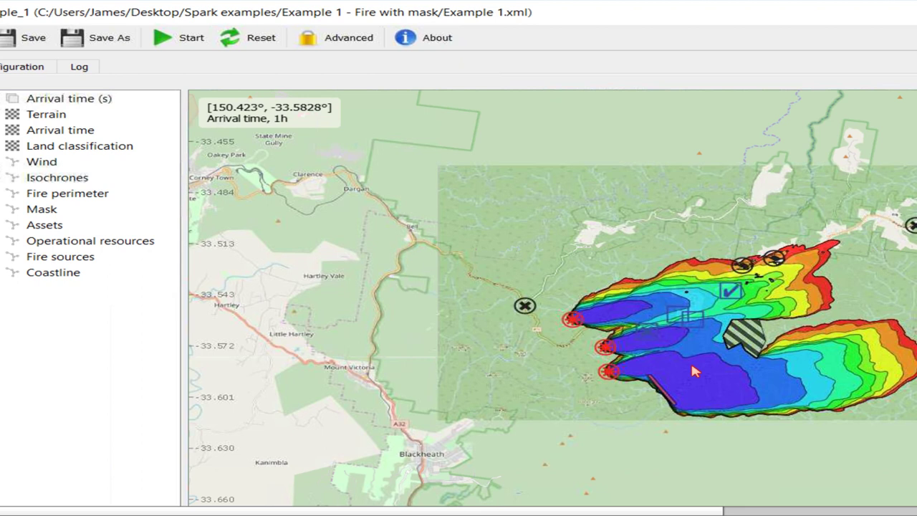
scroll(690, 360, up, 2)
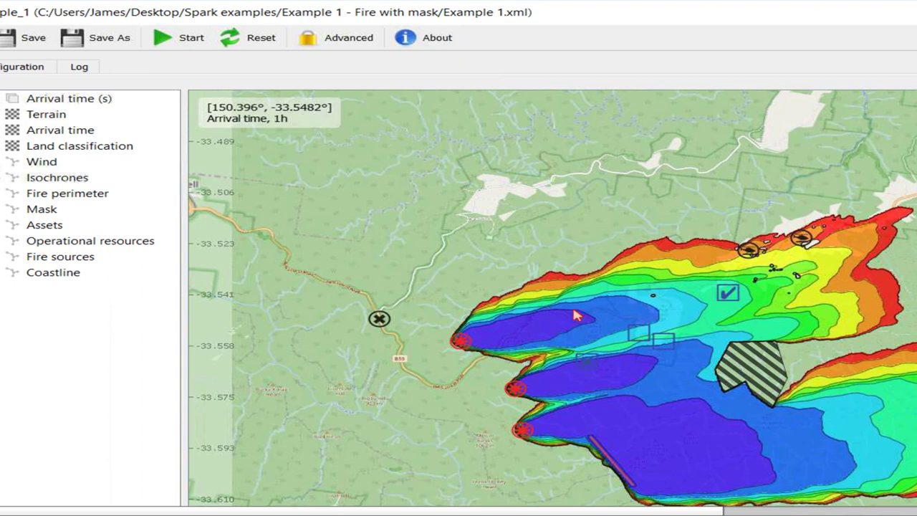
Open the Example 2 - Fuels project and display the Land classification layer instead of Arrival time.
click(2, 37)
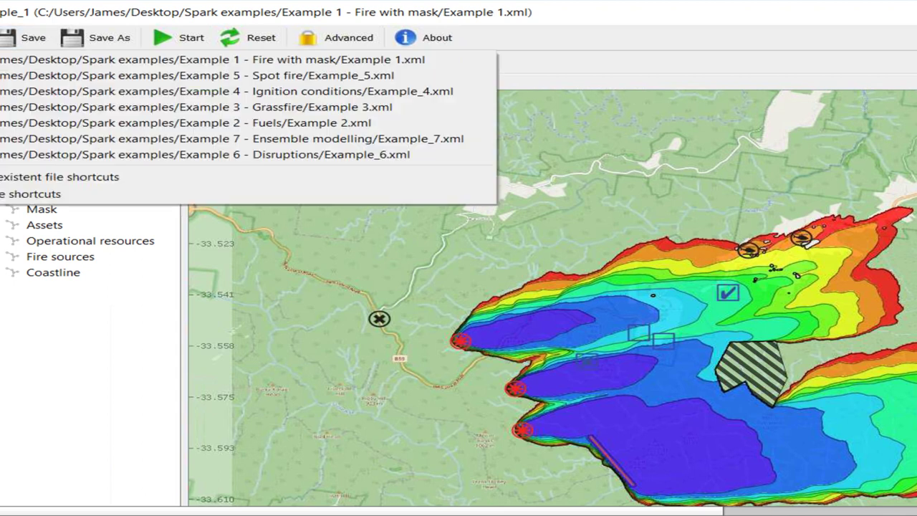
click(62, 124)
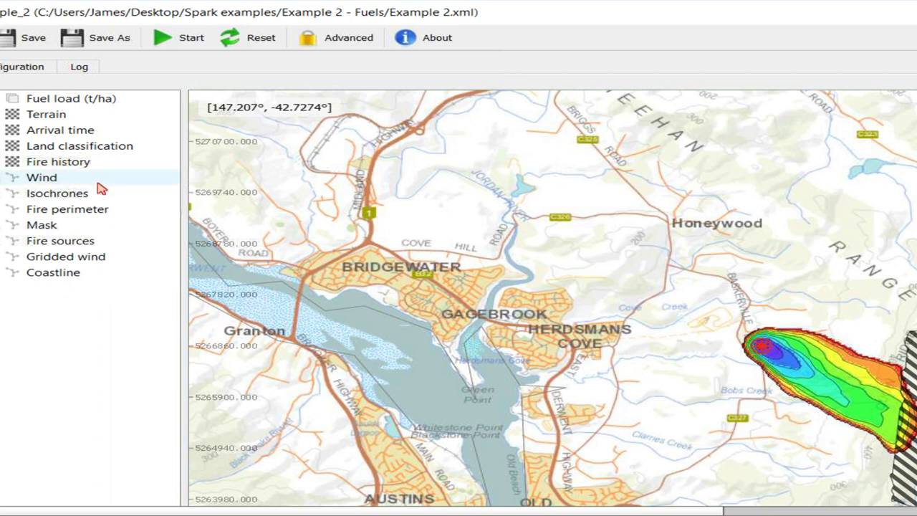
click(8, 132)
click(6, 146)
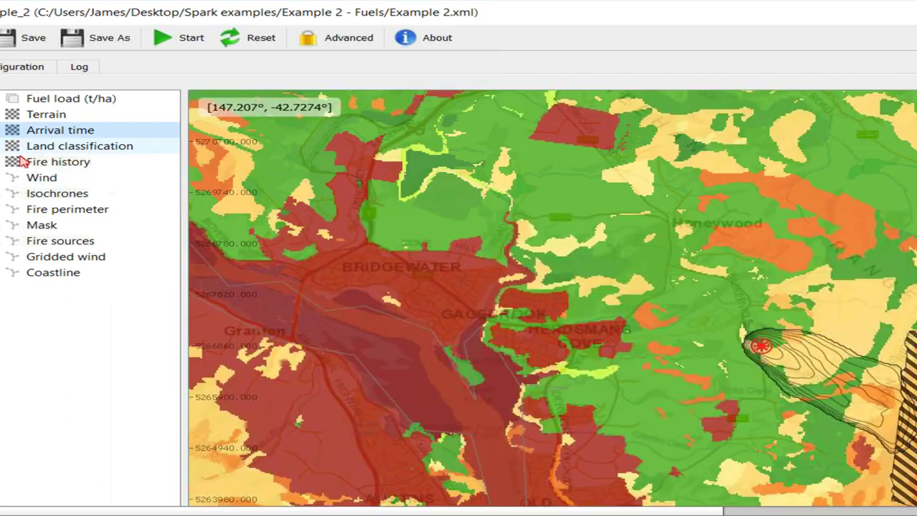
scroll(903, 246, down, 2)
scroll(773, 346, down, 1)
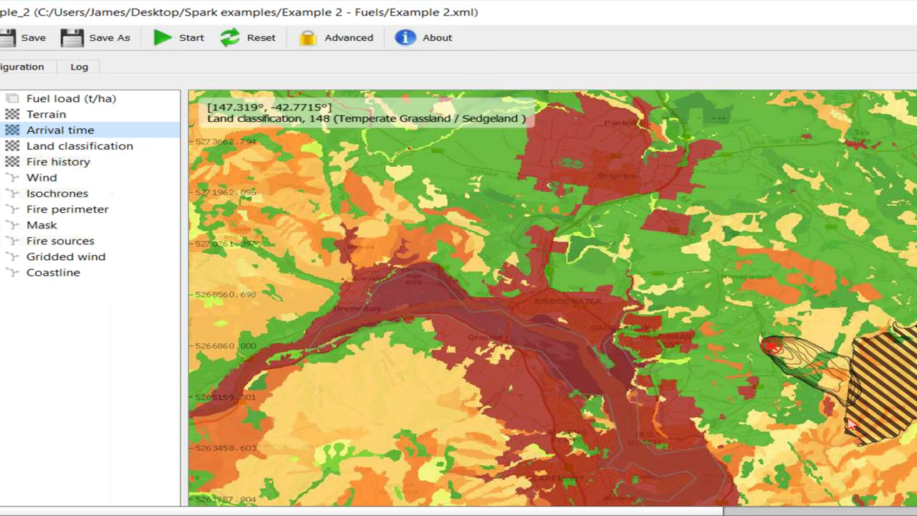
scroll(742, 363, up, 2)
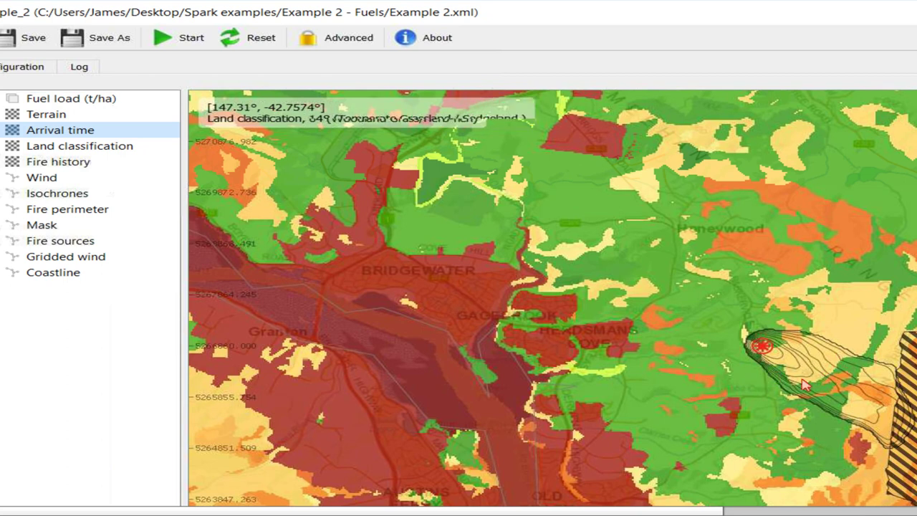
Replace the Land classification layer with the Gridded wind layer and set its arrow size to 3.
click(4, 145)
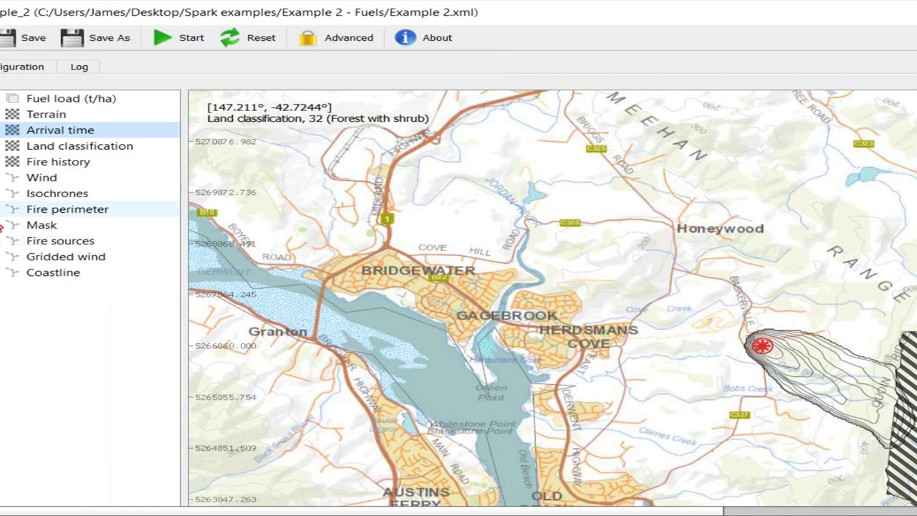
click(2, 259)
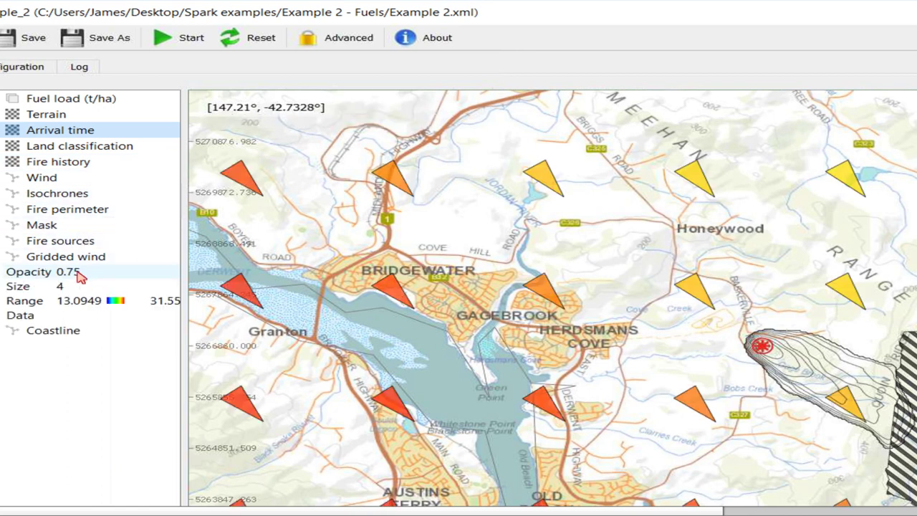
double_click(72, 287)
text(3)
key(Return)
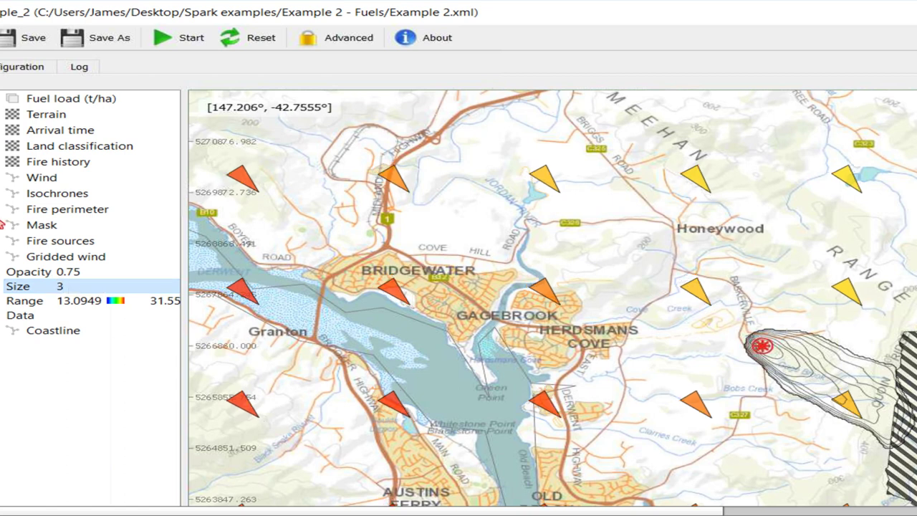
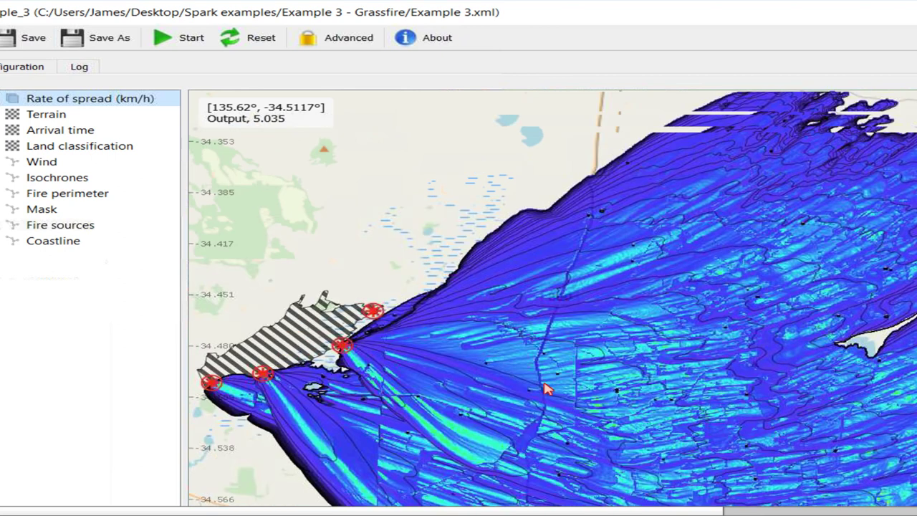
Open the Example 4 - Ignition conditions project and hide its Arrival time layer.
scroll(546, 292, up, 1)
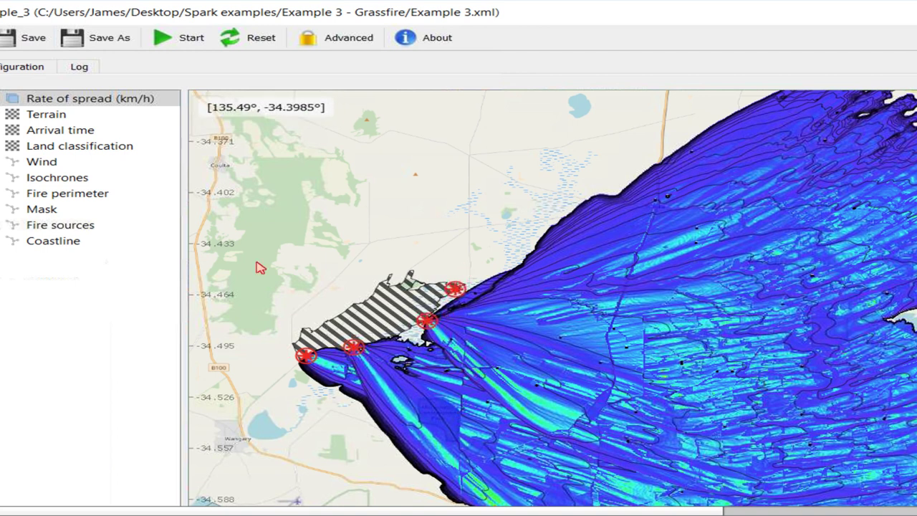
click(1, 37)
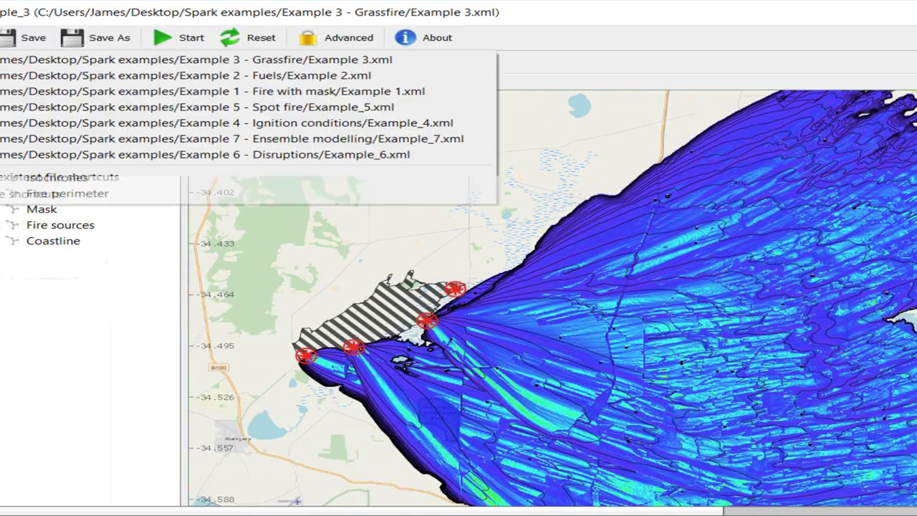
click(245, 123)
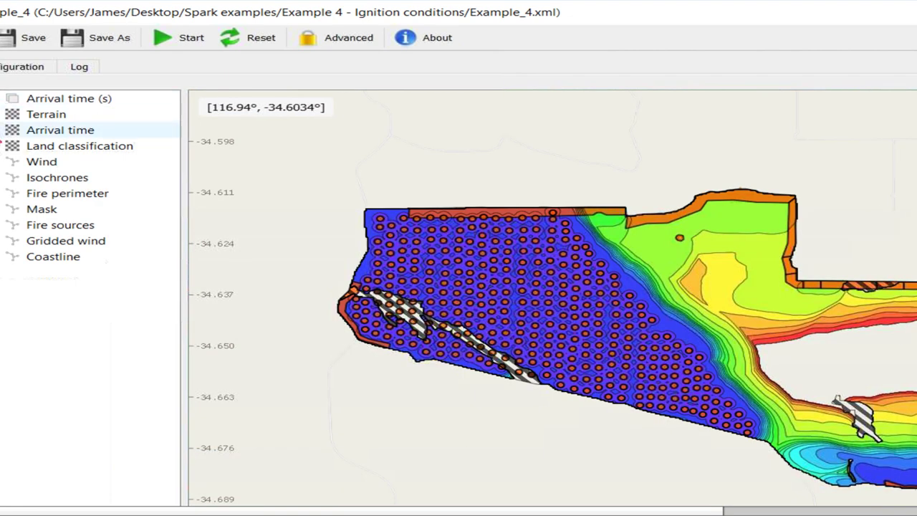
click(3, 130)
scroll(794, 330, up, 1)
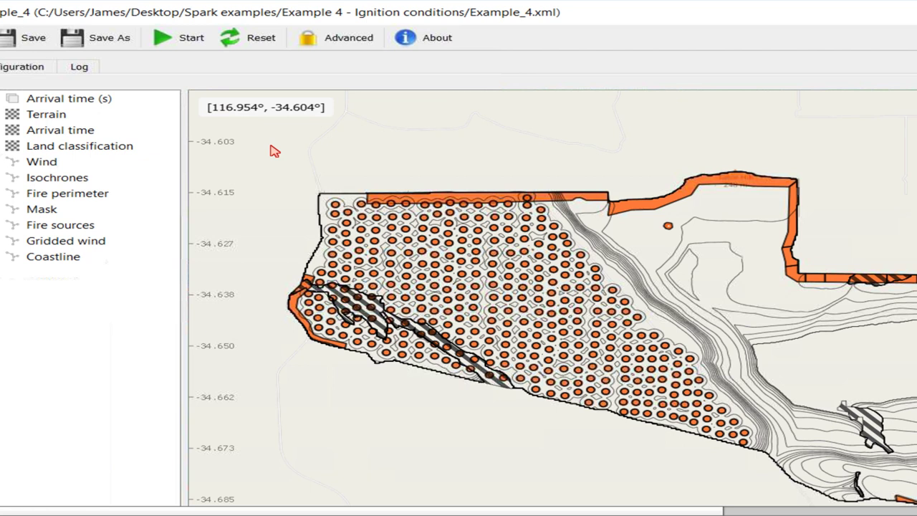
Examine the ignition records' methods, sources and times in the Example 4 configuration, and check the start time's date chooser.
click(27, 67)
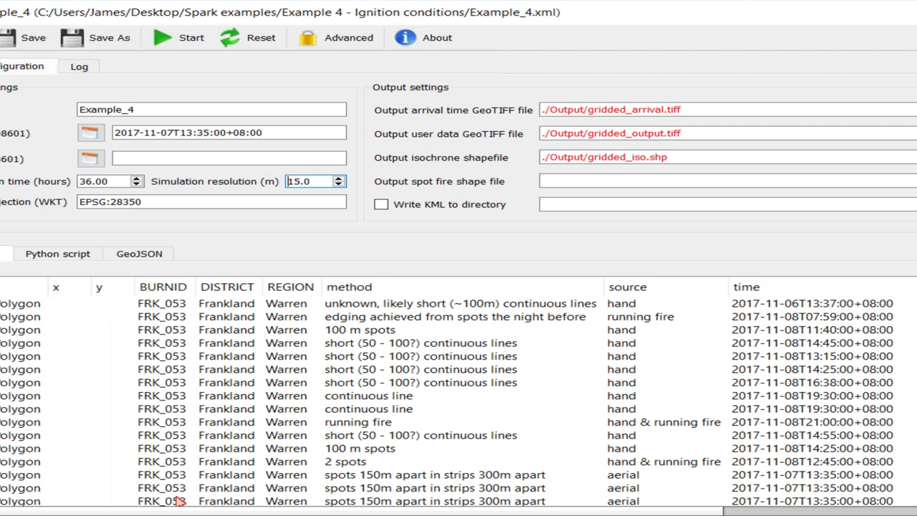
scroll(181, 501, down, 5)
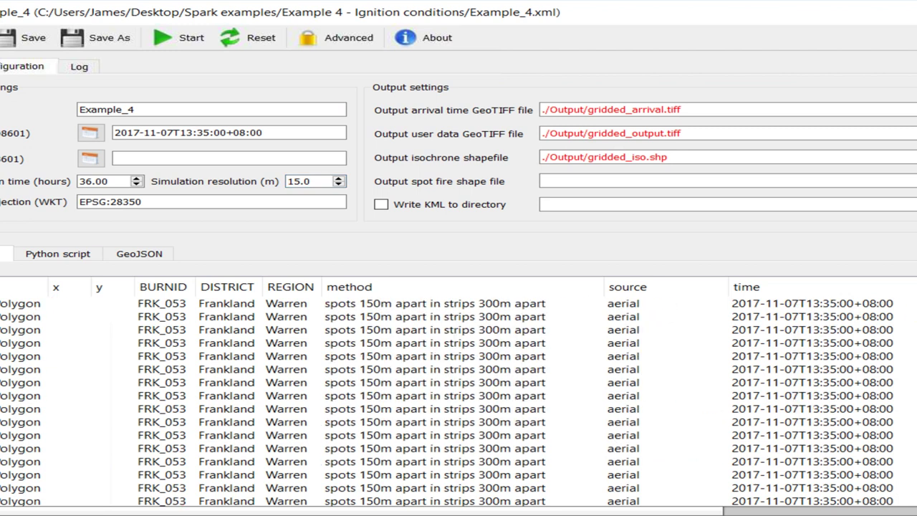
scroll(593, 307, up, 5)
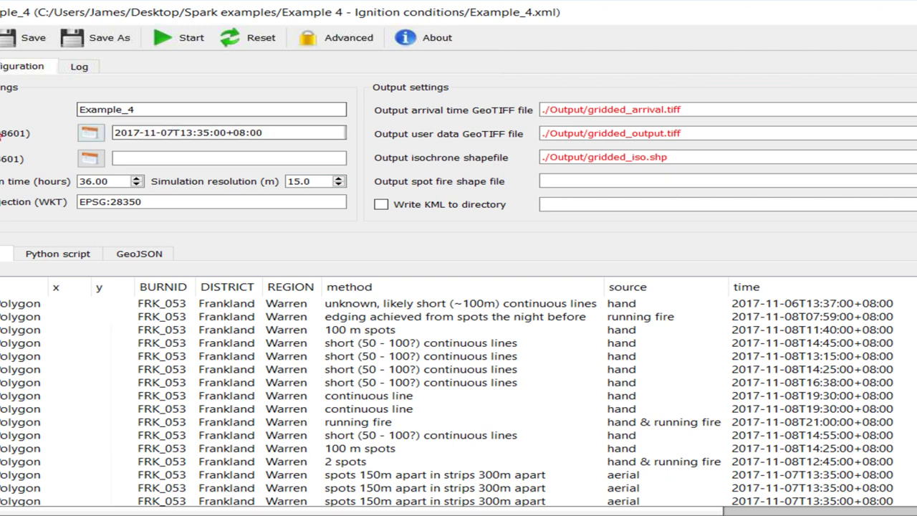
click(89, 133)
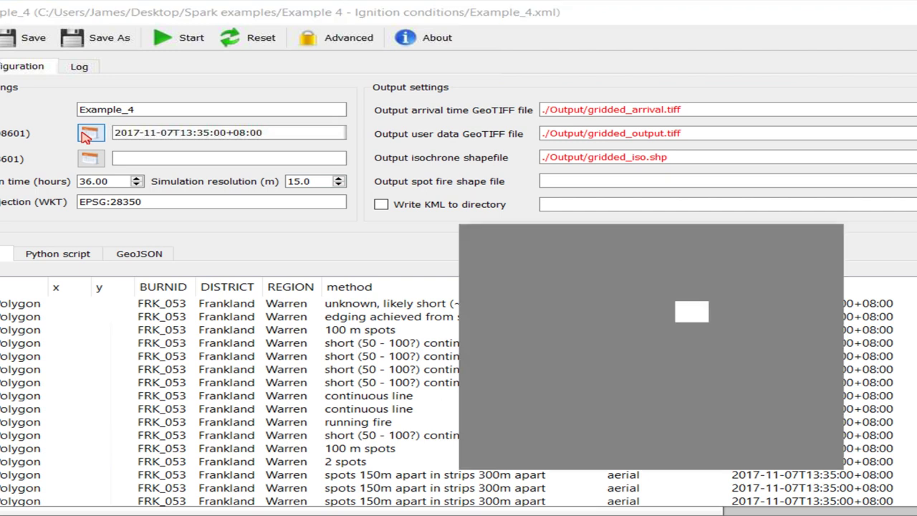
click(766, 238)
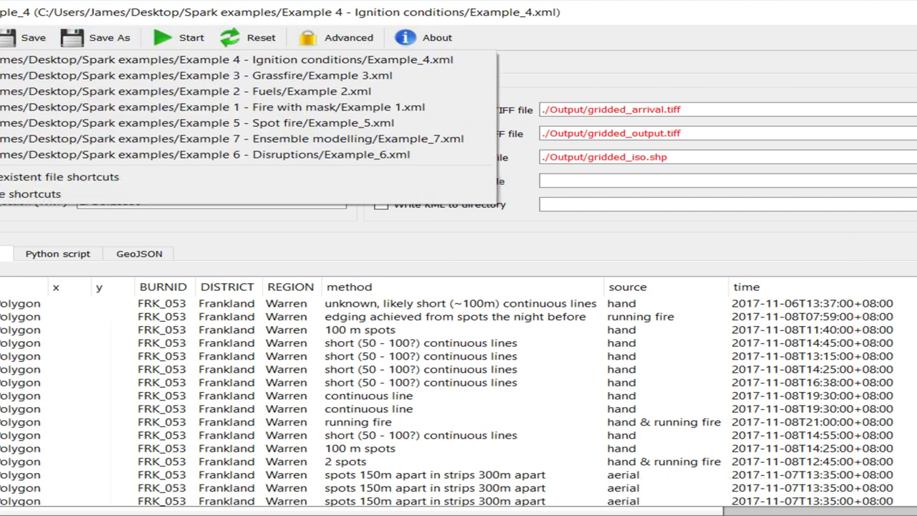
Open the Example 5 - Spot fire project and display the Spot fires layer instead of the coloured fire output.
click(72, 123)
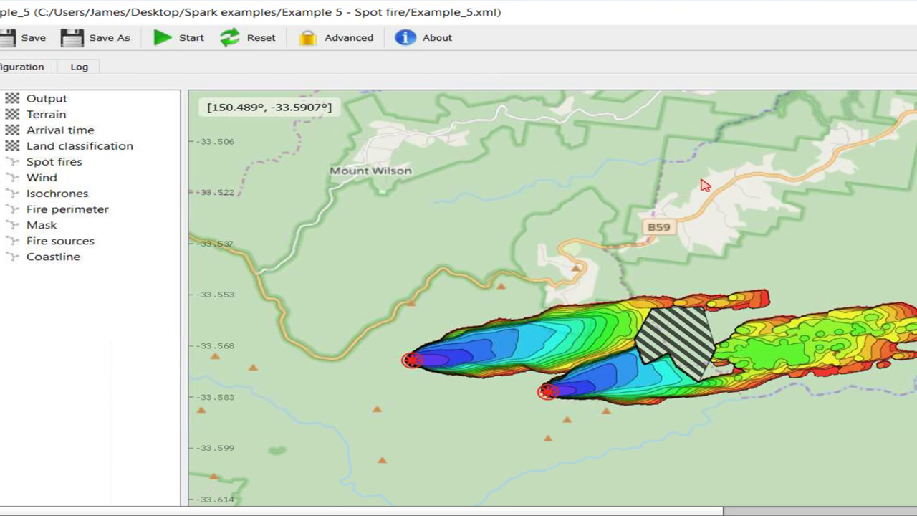
scroll(706, 344, up, 2)
drag(738, 361, 779, 377)
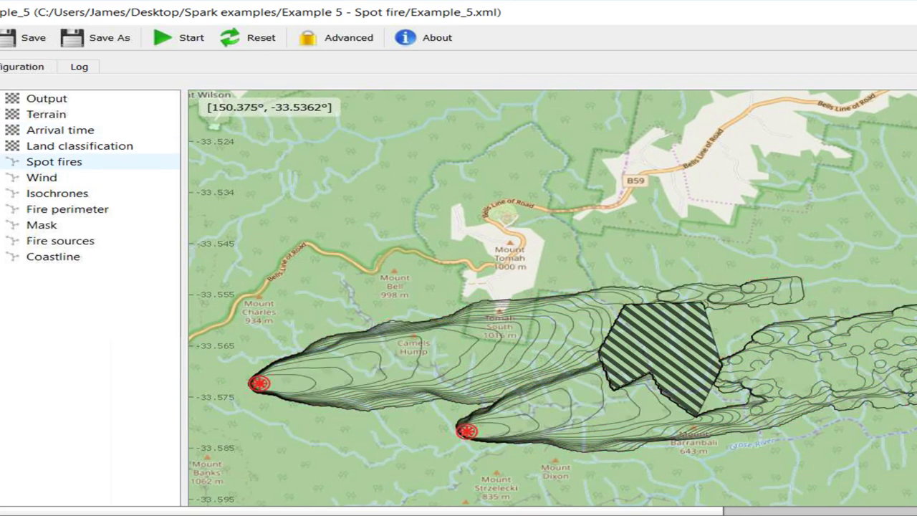
scroll(849, 367, up, 2)
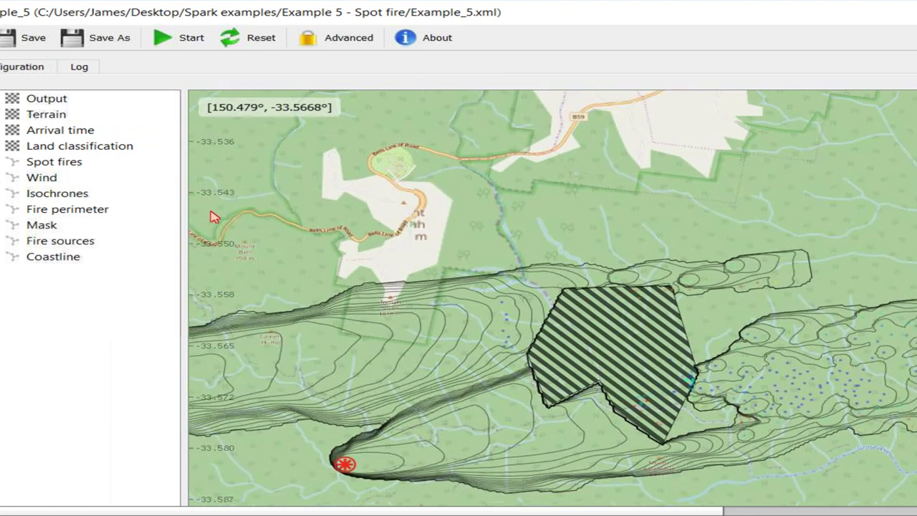
Set the point size of the Spot fires layer to 10.
click(54, 161)
click(76, 192)
click(76, 191)
text(10)
key(Return)
click(904, 334)
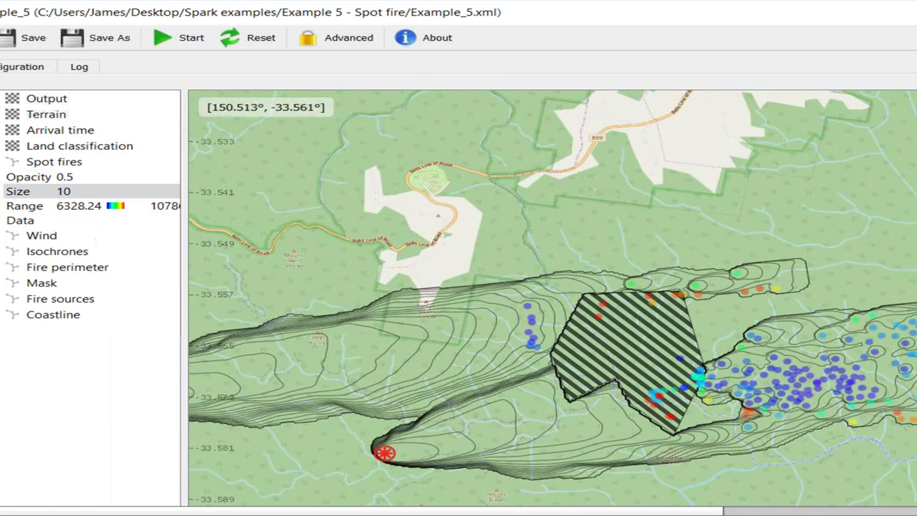
drag(903, 335, 754, 325)
scroll(754, 325, down, 1)
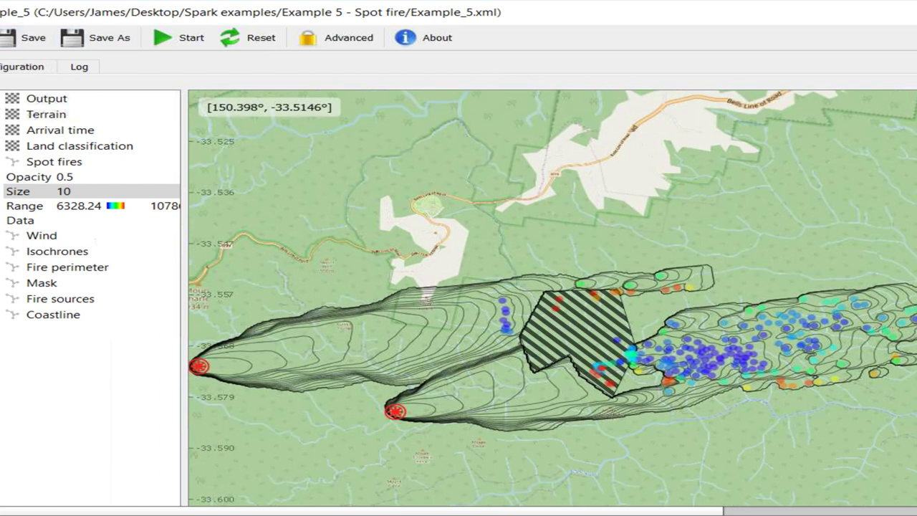
Open the Example 6 - Disruptions project and inspect the fire's spread across the road network near Yarra Glen.
click(2, 39)
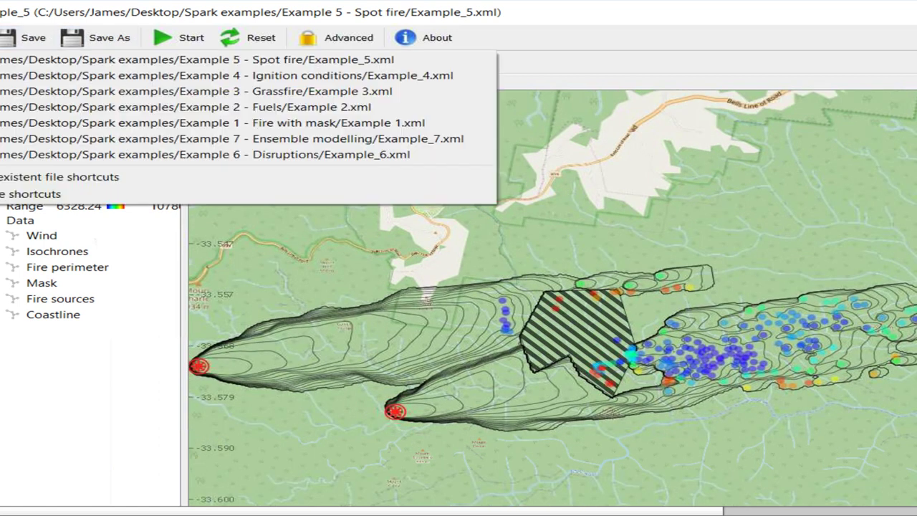
click(91, 161)
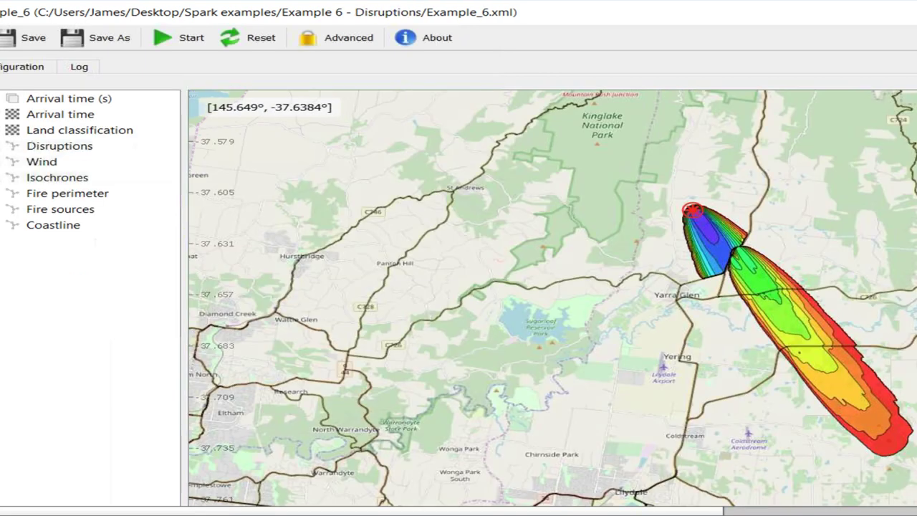
scroll(752, 434, up, 3)
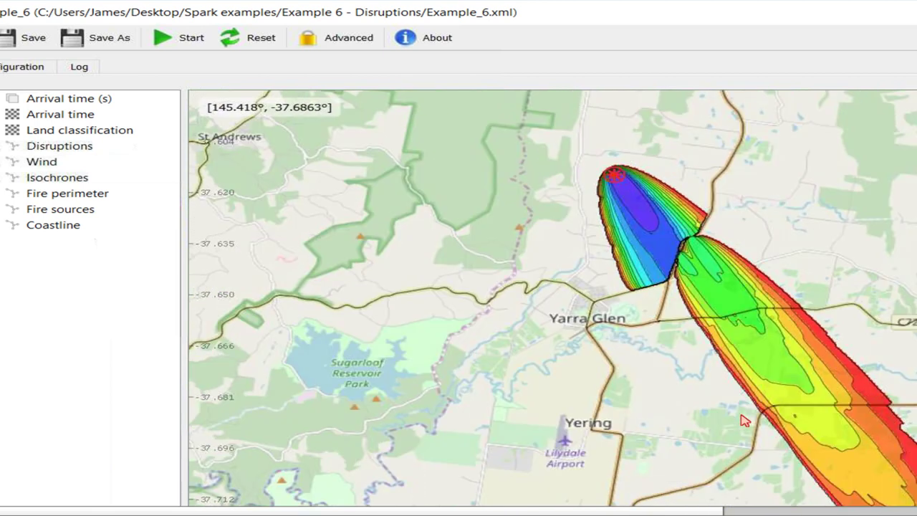
scroll(752, 419, down, 4)
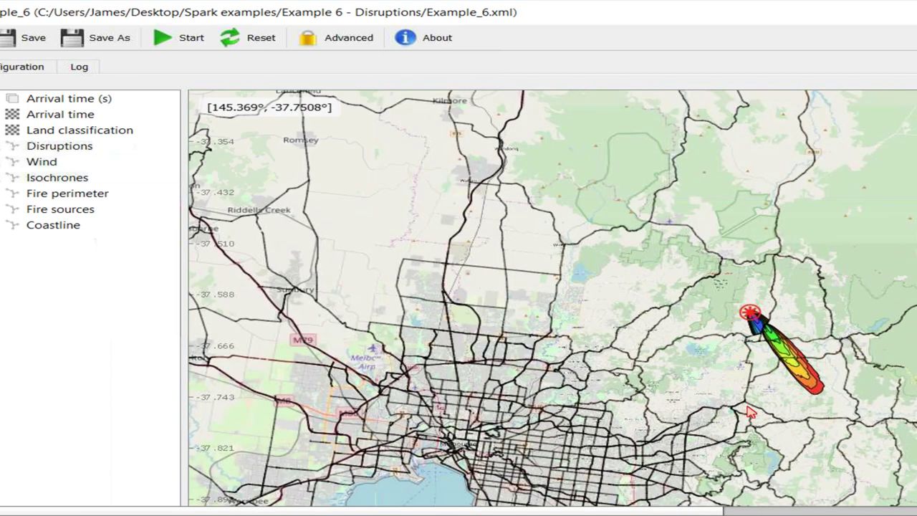
scroll(779, 355, up, 3)
scroll(780, 356, up, 3)
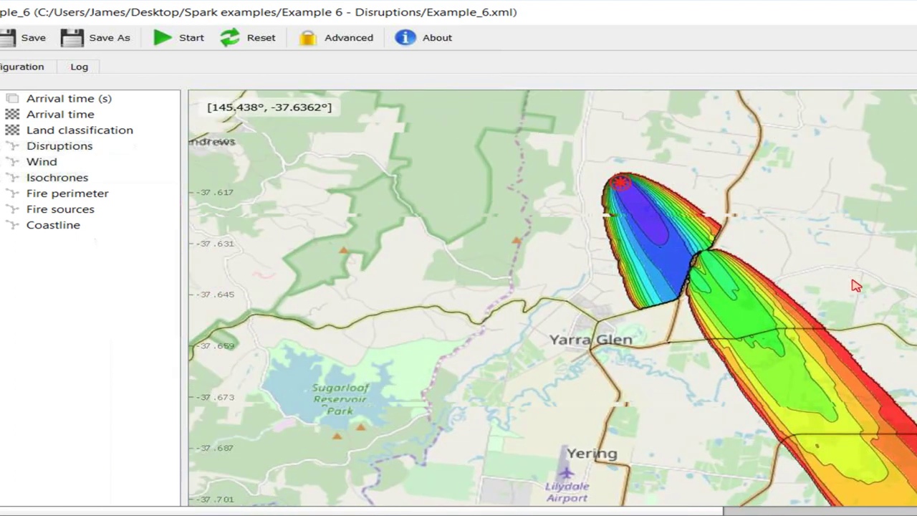
scroll(855, 285, down, 1)
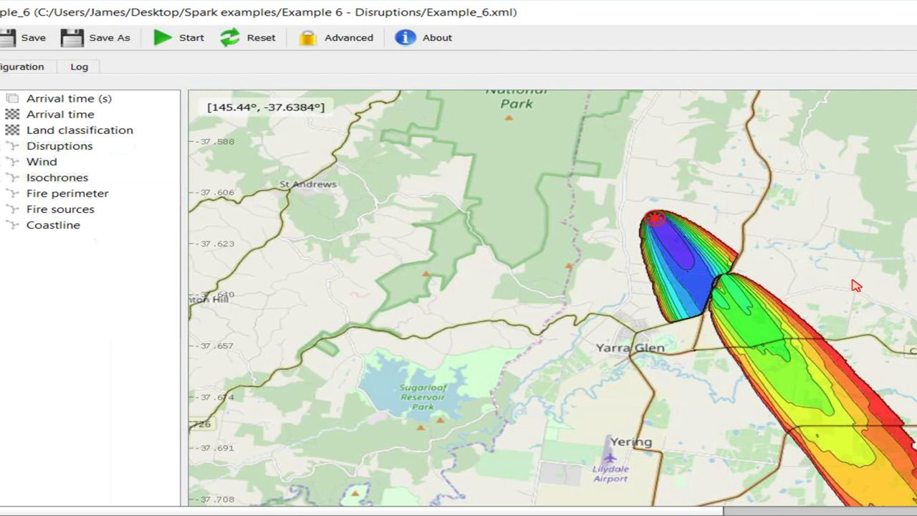
Hide the Arrival time layer and examine how the fire perimeter advances past the roads over time.
click(60, 114)
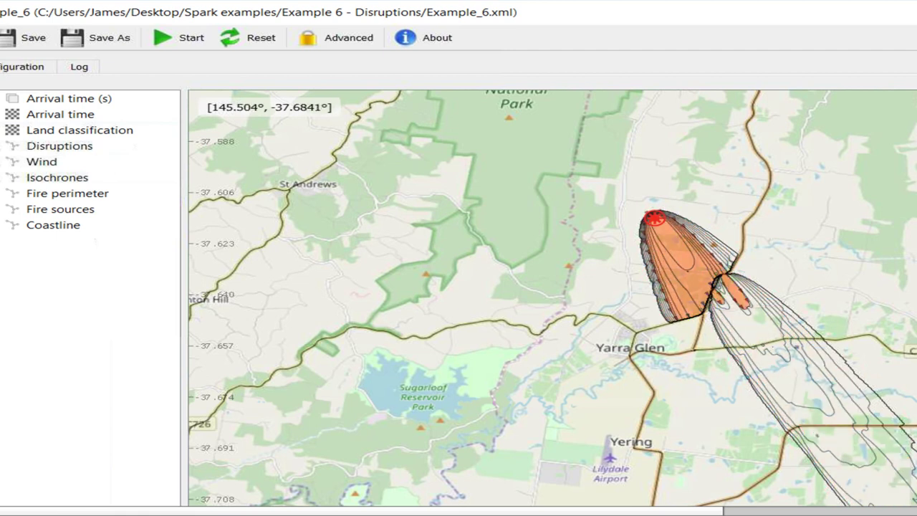
scroll(827, 344, up, 1)
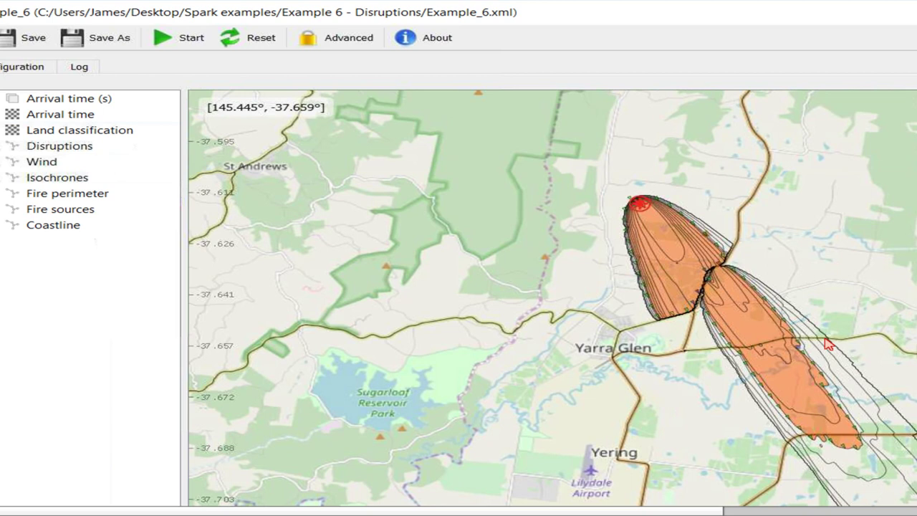
scroll(827, 344, up, 1)
scroll(655, 229, up, 3)
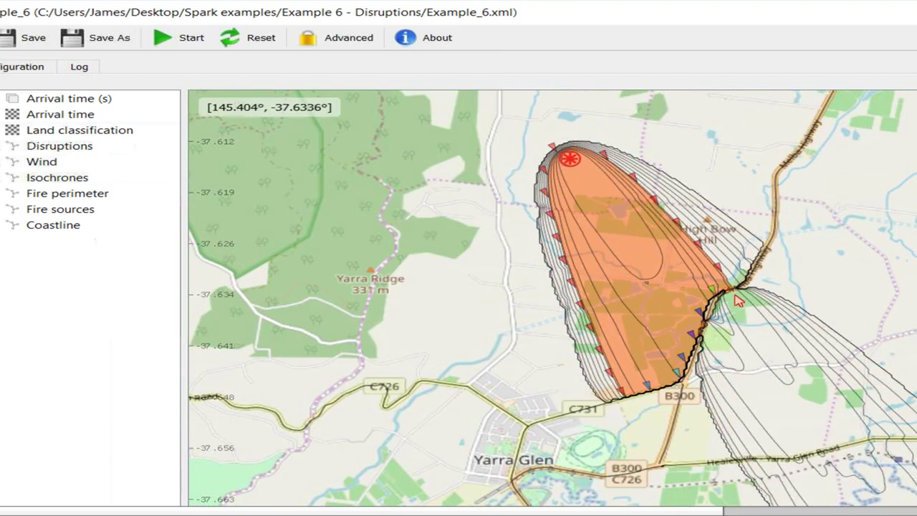
scroll(738, 300, down, 1)
scroll(736, 279, down, 1)
drag(876, 401, 707, 238)
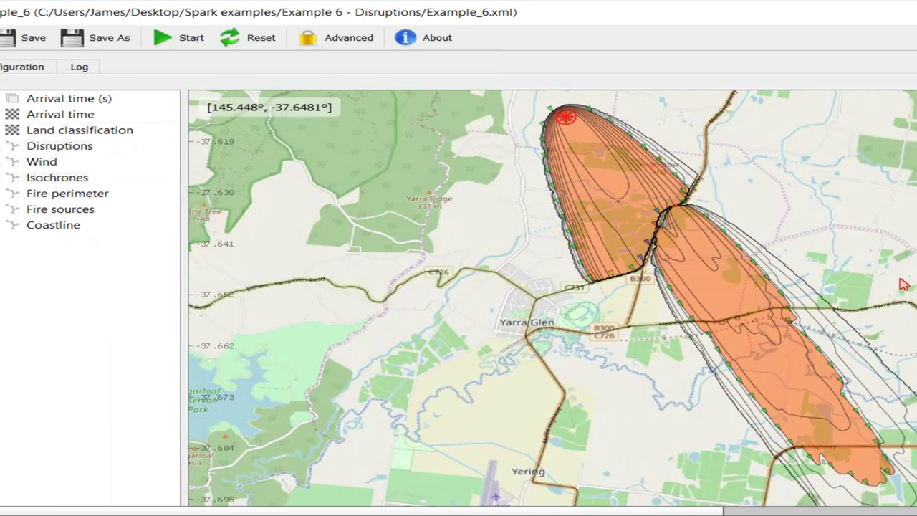
scroll(903, 284, down, 1)
scroll(886, 222, down, 1)
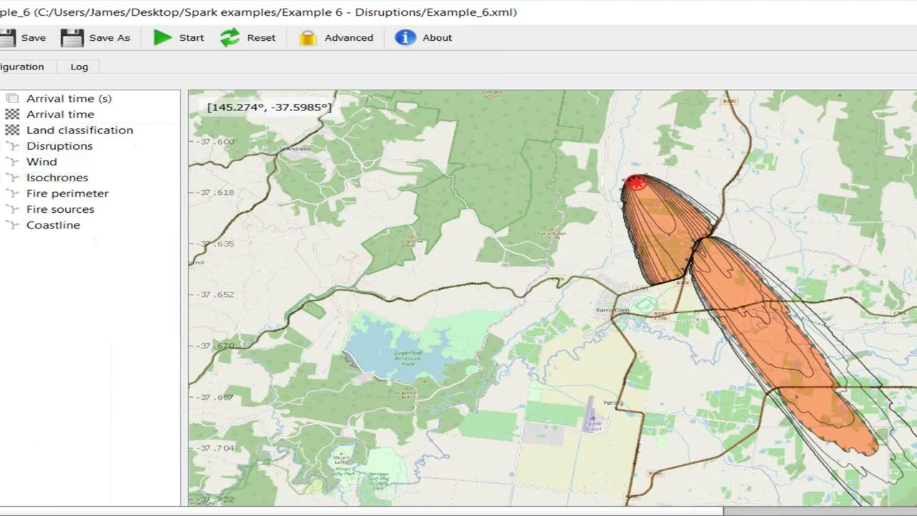
Open the Example 7 - Ensemble modelling project and inspect the ensemble fire area around its ignition point.
click(2, 37)
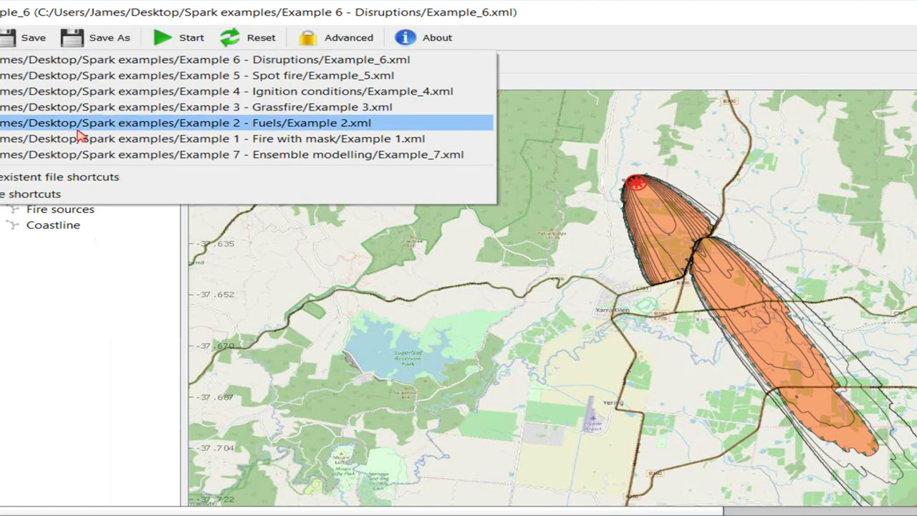
click(90, 155)
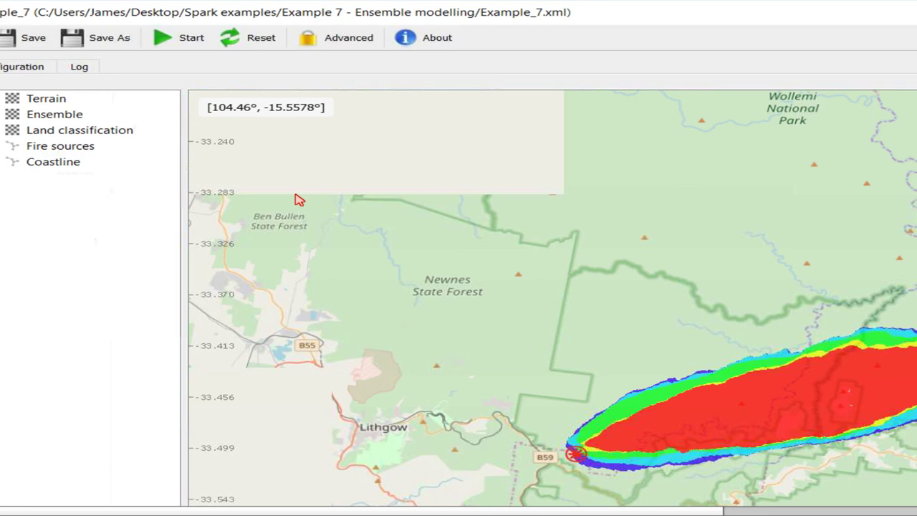
drag(665, 308, 686, 220)
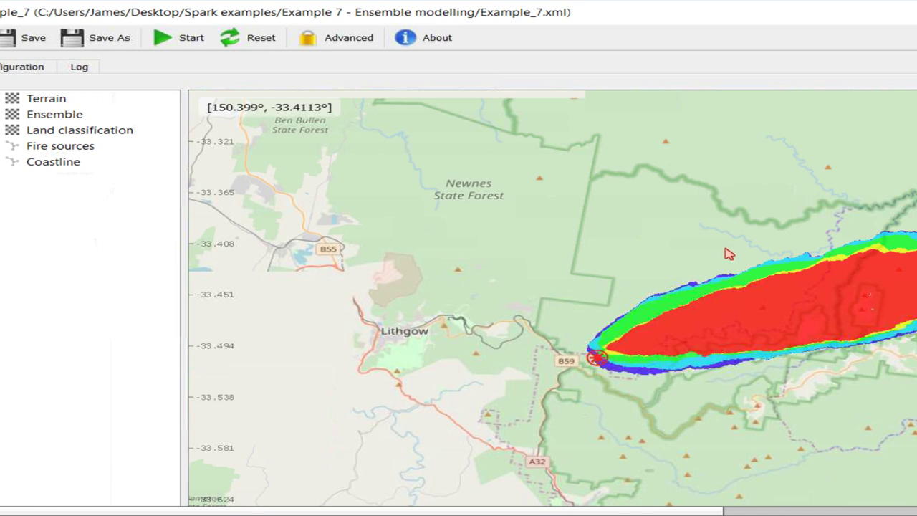
scroll(729, 255, up, 2)
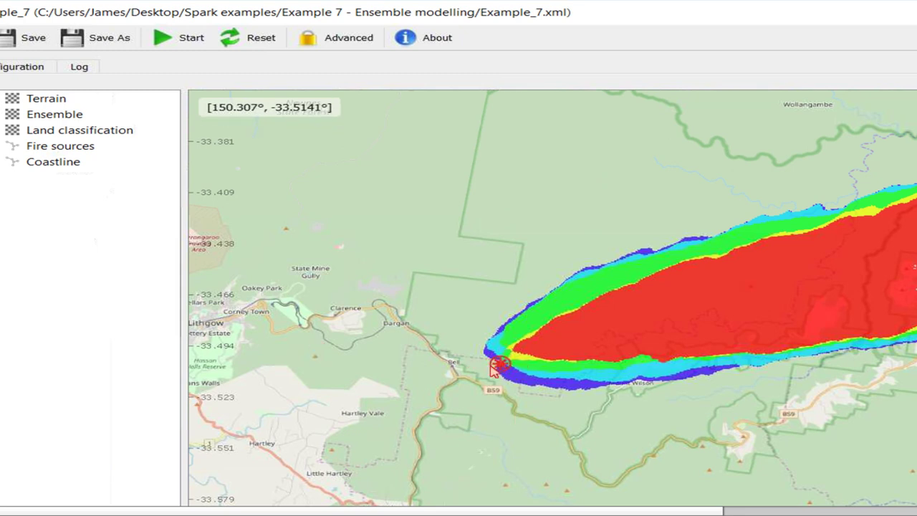
drag(472, 318, 473, 351)
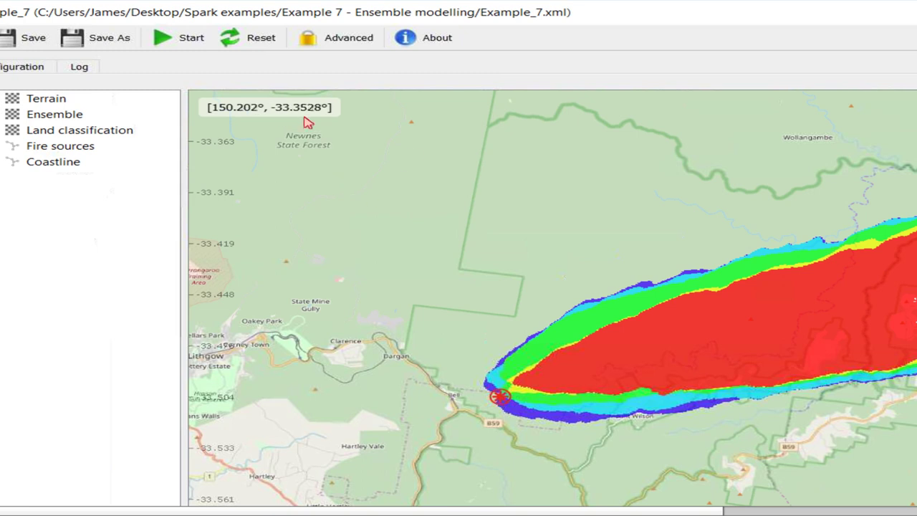
Run the Example 7 ensemble simulation.
click(203, 37)
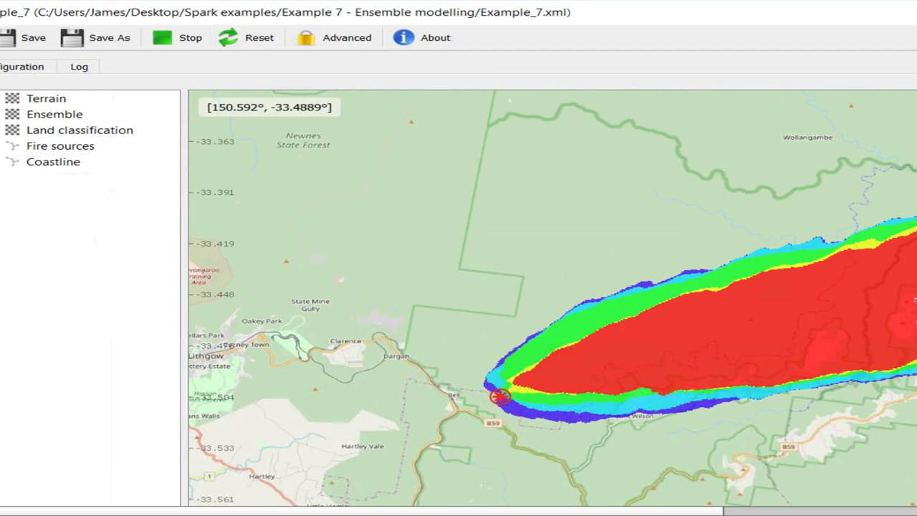
scroll(552, 297, down, 1)
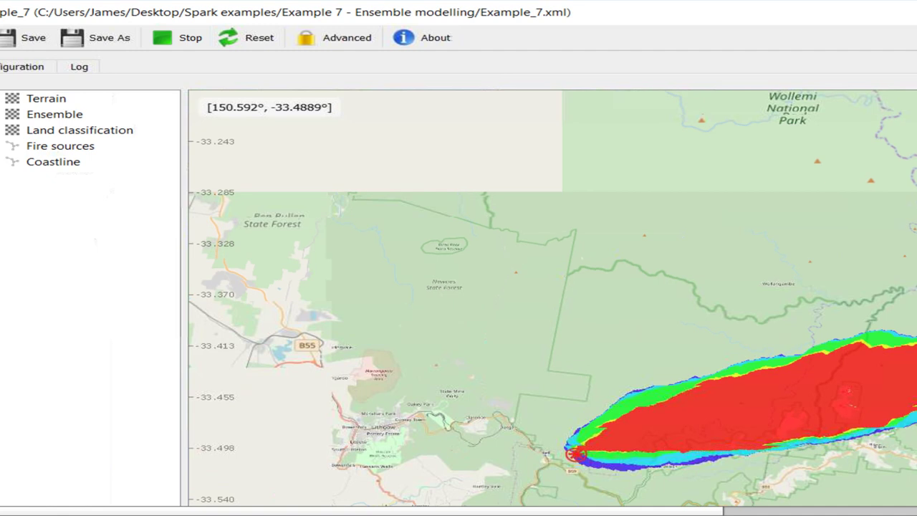
scroll(845, 438, up, 1)
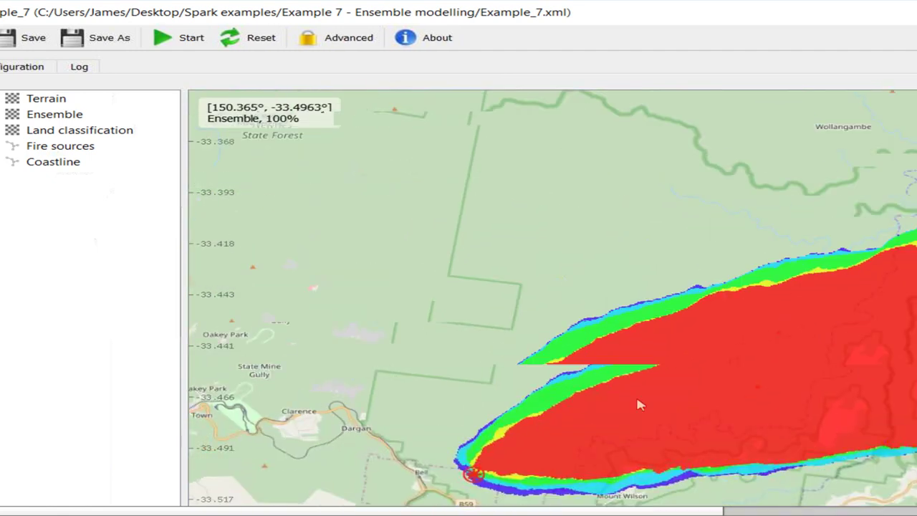
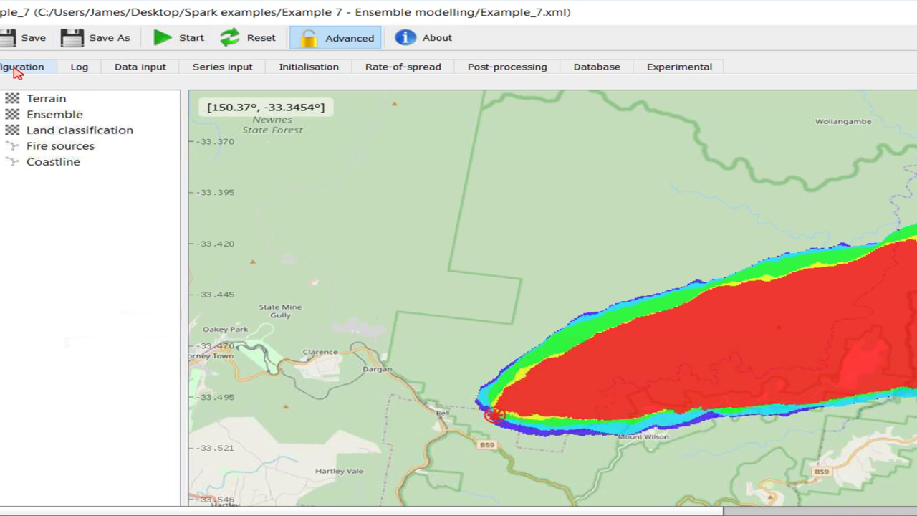
Examine the Python script defining the random start point in the project configuration, and bring up its description of required variables.
click(20, 67)
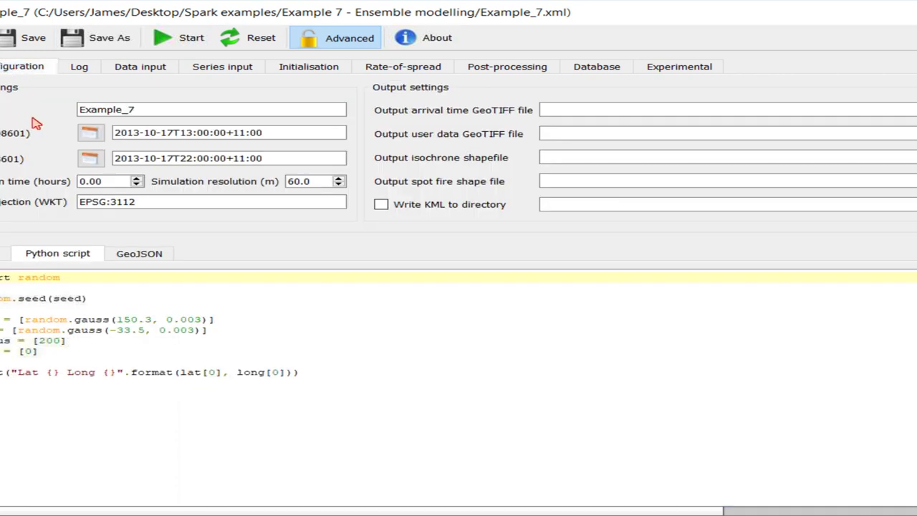
drag(386, 381, 2, 277)
click(260, 334)
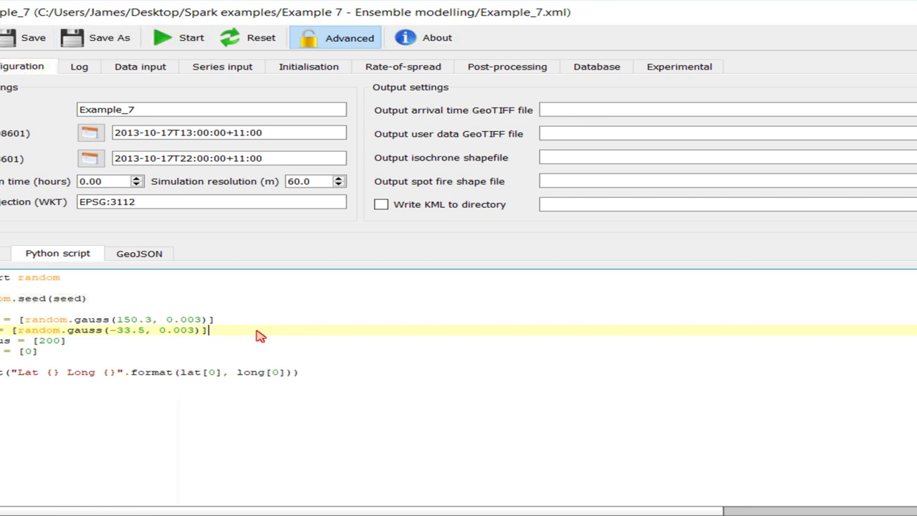
mouse_move(131, 354)
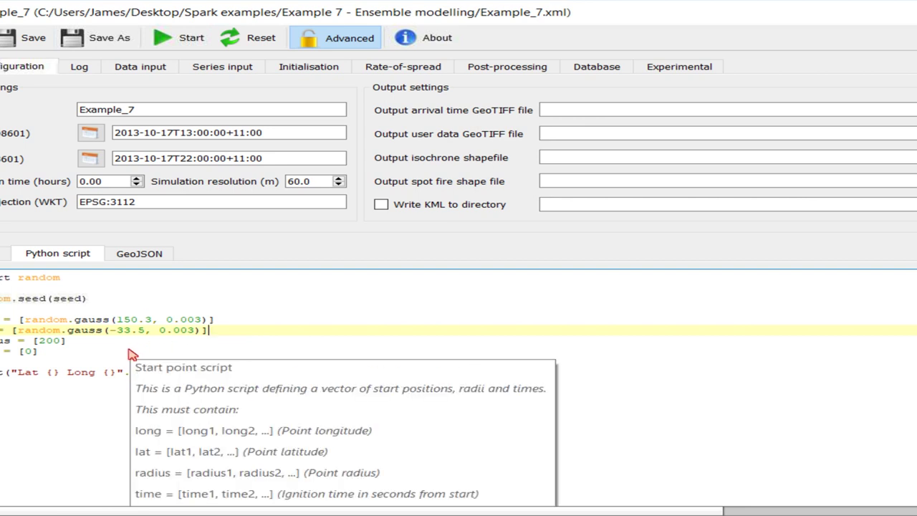